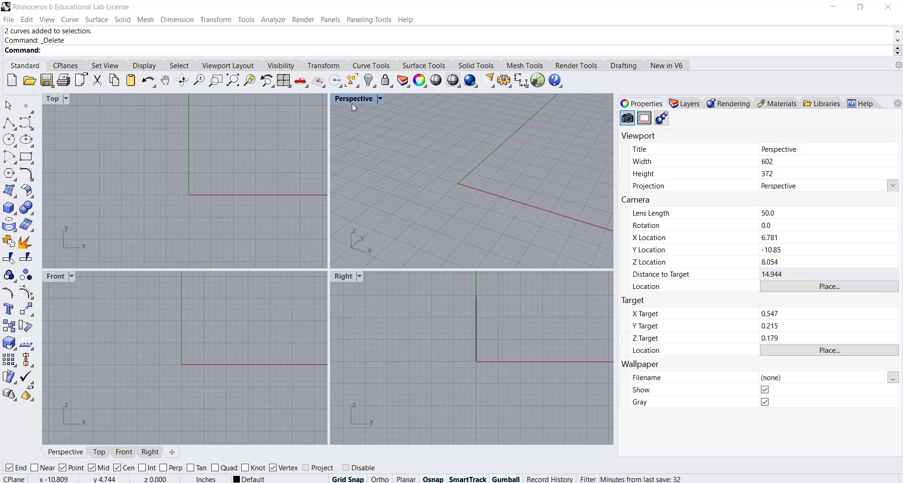
Step: Maximize the Perspective viewport
double_click(352, 99)
right_click_drag(319, 216, 308, 204, "shift")
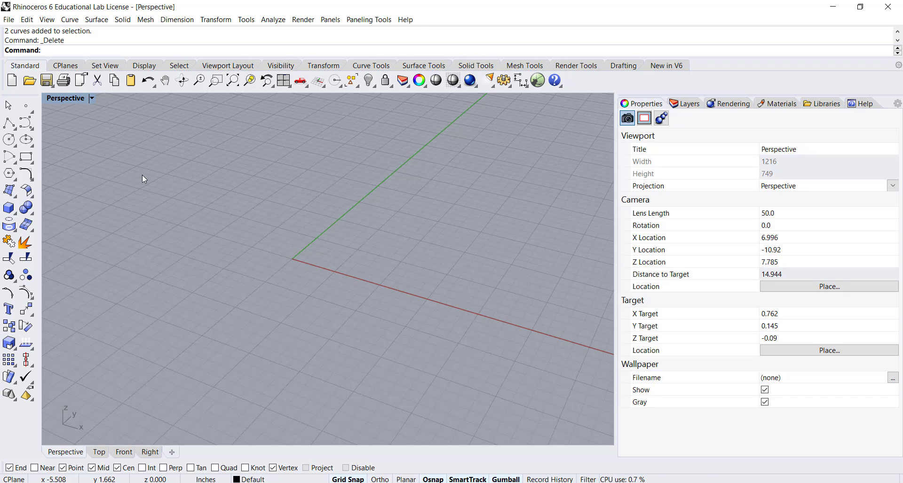
right_click(9, 124)
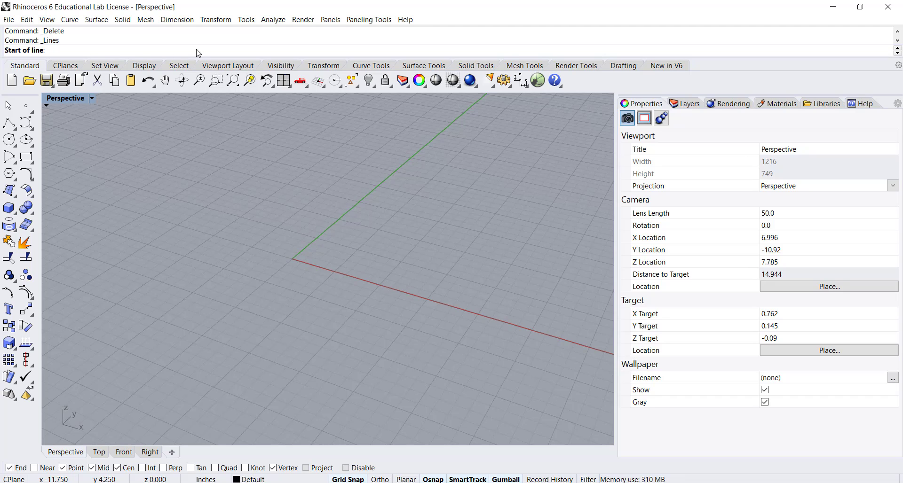
left_click(16, 131)
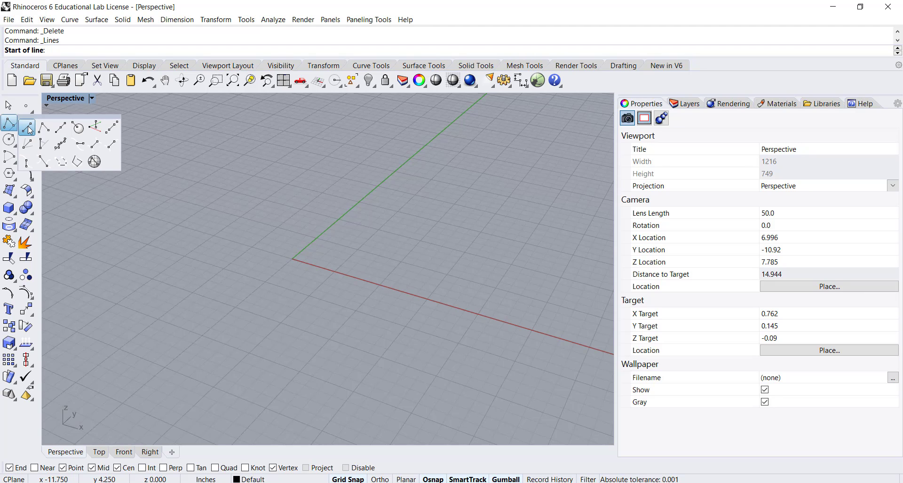
key("Escape")
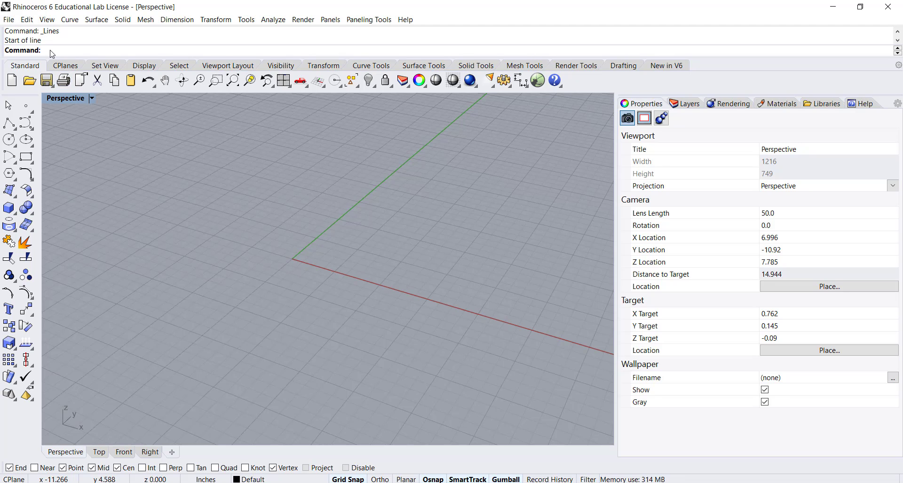
Step: Draw a vertical line 3 inches tall starting at the origin 0,0,0
type("Lin")
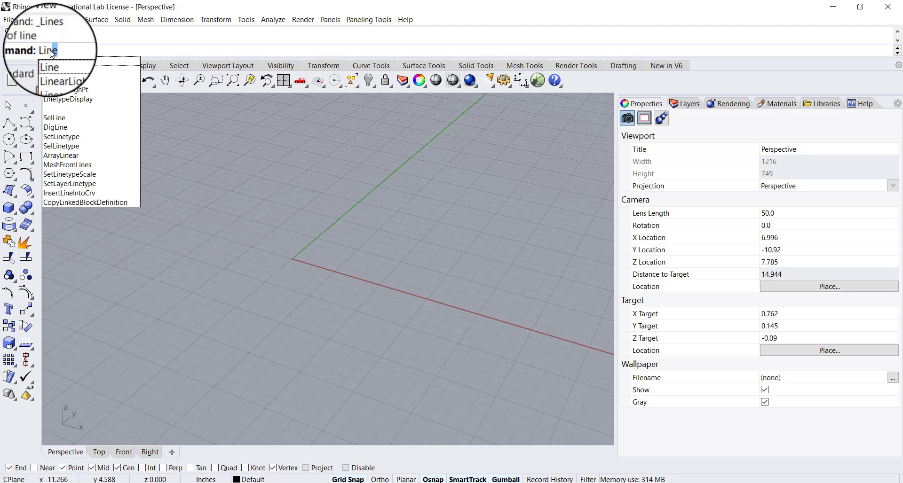
type("e")
key("Return")
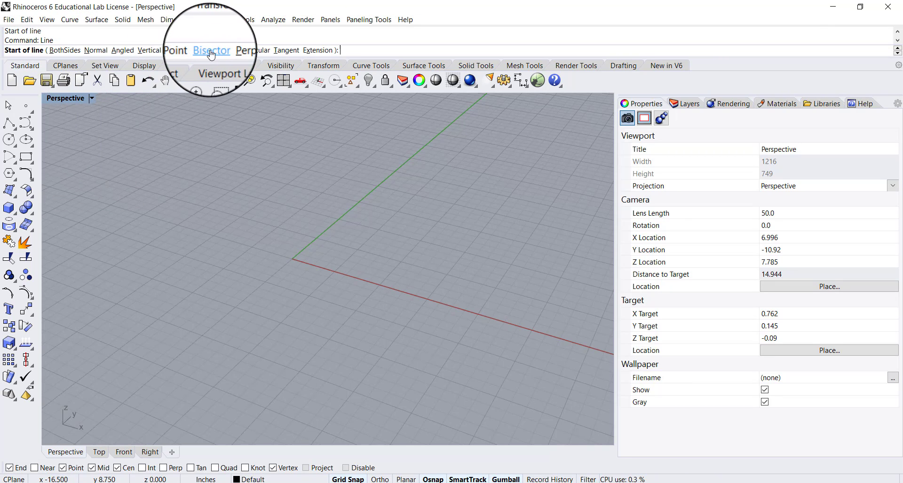
left_click(149, 51)
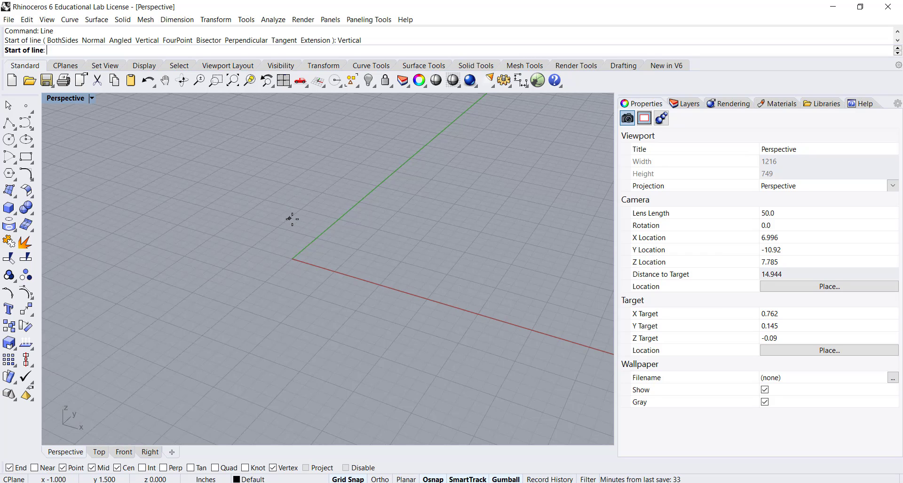
type("0,0")
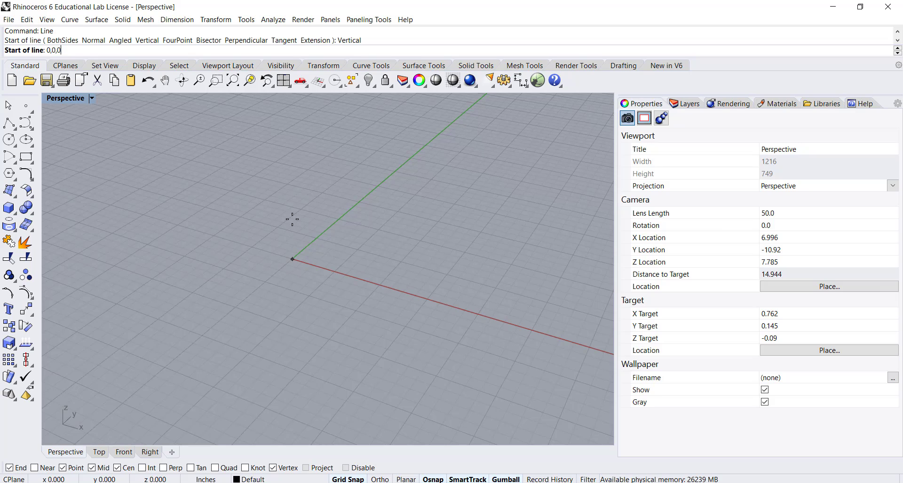
key("Return")
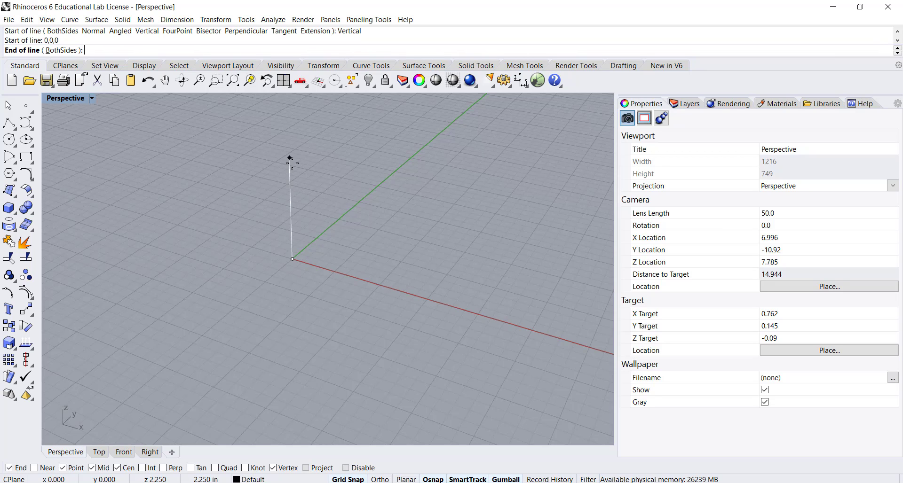
type("3")
key("Return")
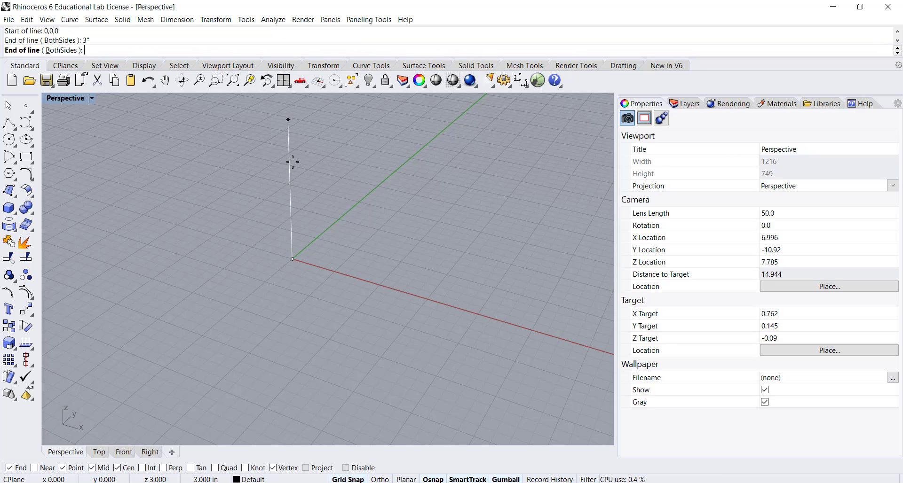
left_click(298, 108)
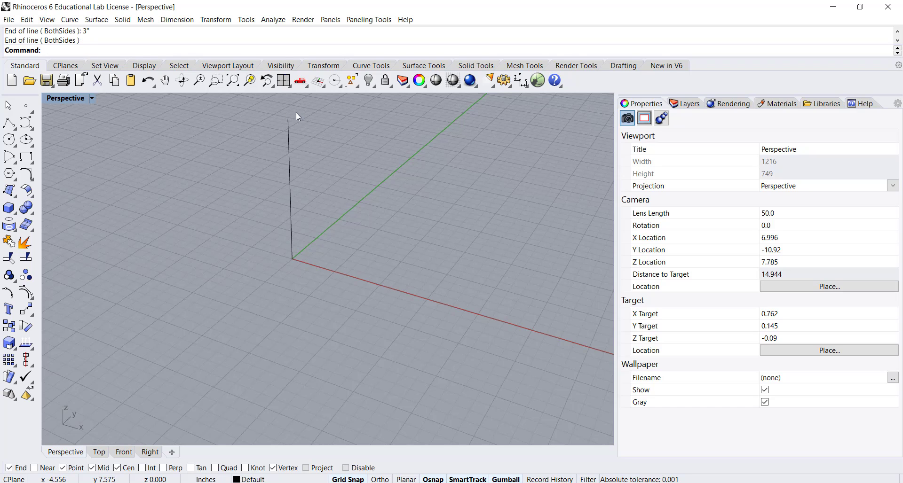
right_click_drag(303, 132, 275, 179, "shift")
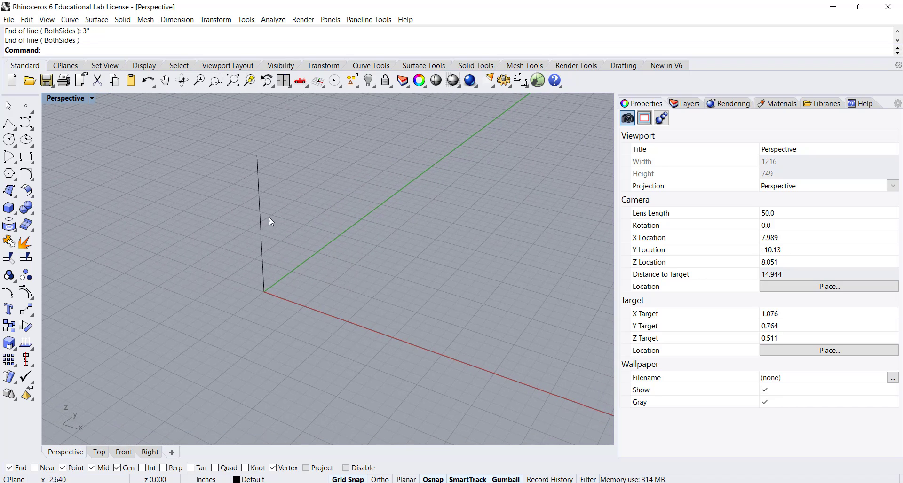
left_click(257, 175)
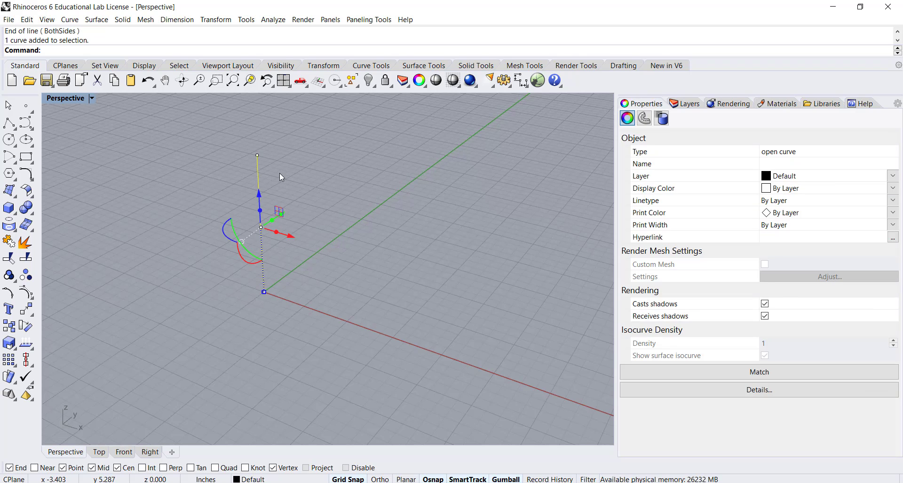
left_click(177, 172)
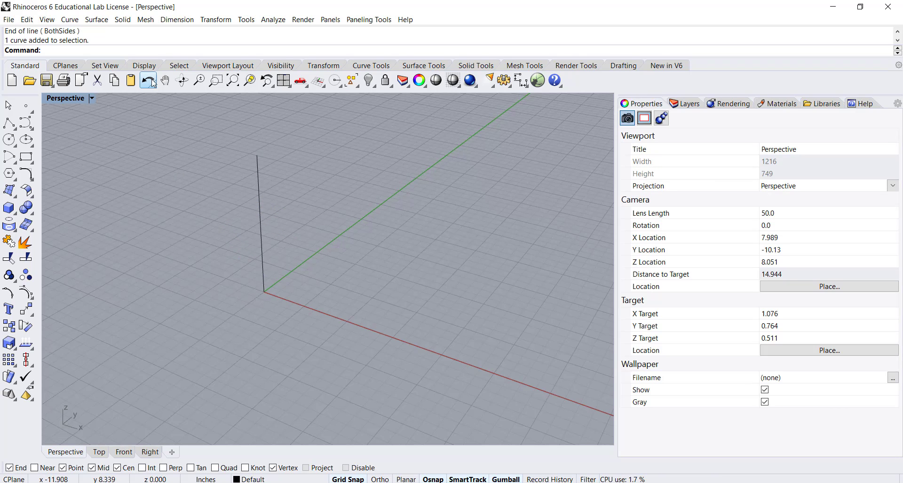
Step: Draw a three-point parabola on the ground plane, starting on the X axis and ending at 2,3
left_click(370, 66)
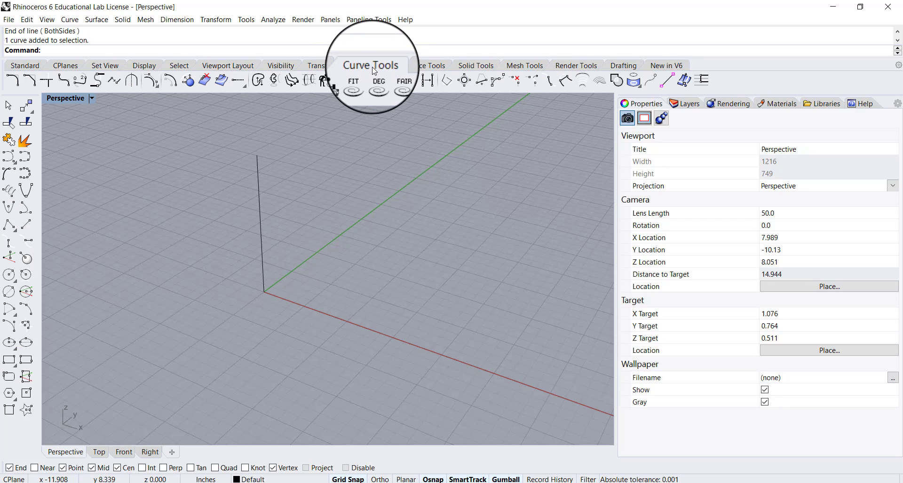
left_click(26, 190)
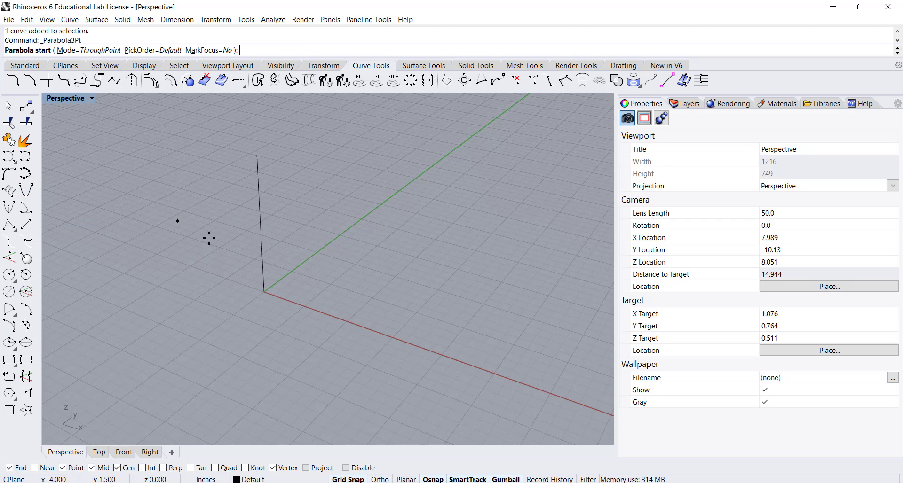
left_click(347, 322)
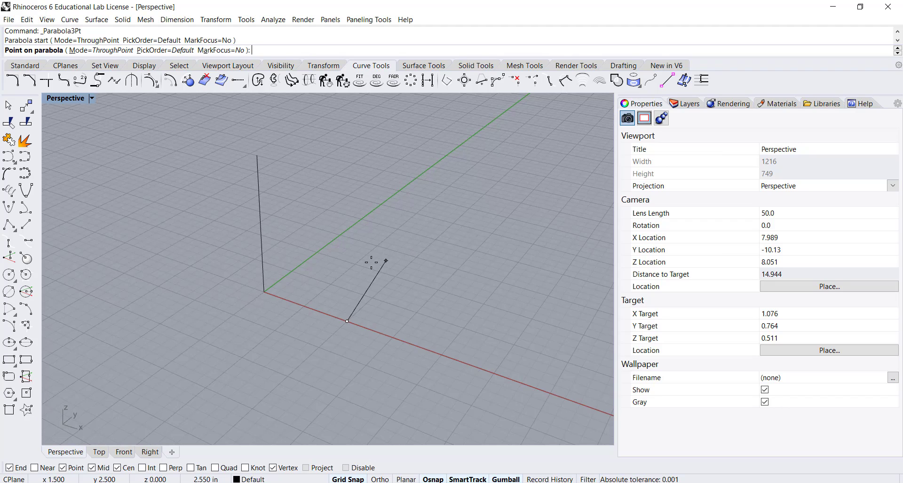
left_click(327, 255)
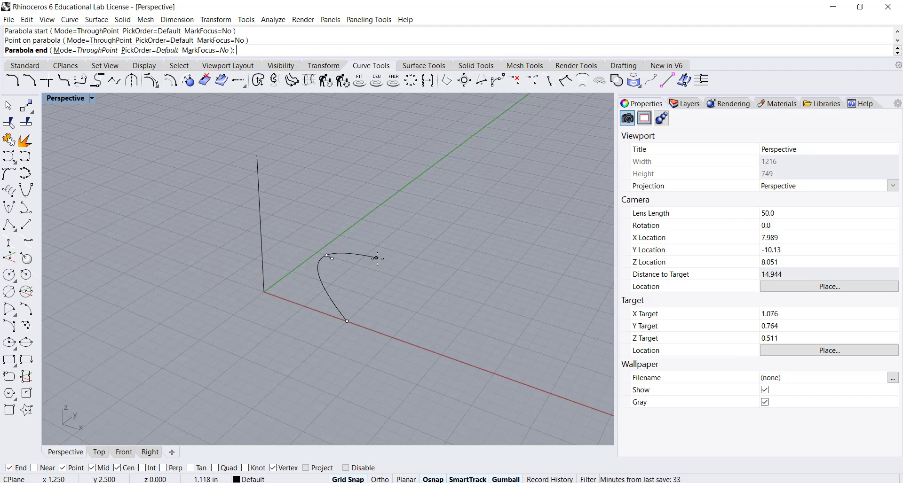
left_click(417, 257)
left_click(417, 258)
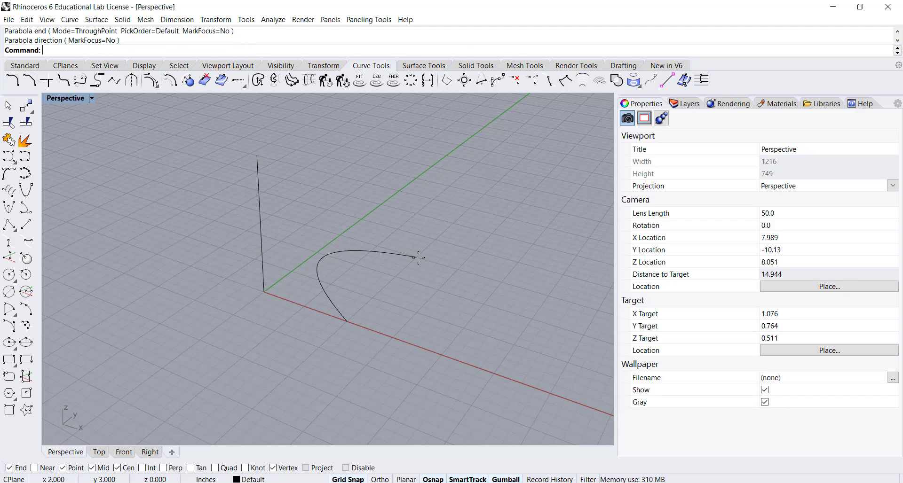
Step: Draw a wider three-point parabola from the same start through 0,2 on the Y axis, and delete the narrower first one
right_click_drag(418, 257, 298, 322)
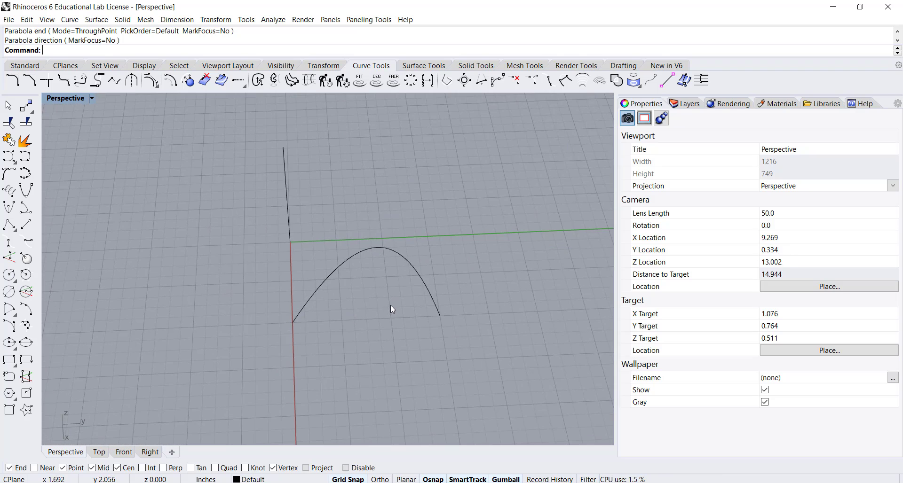
key("Return")
left_click(292, 324)
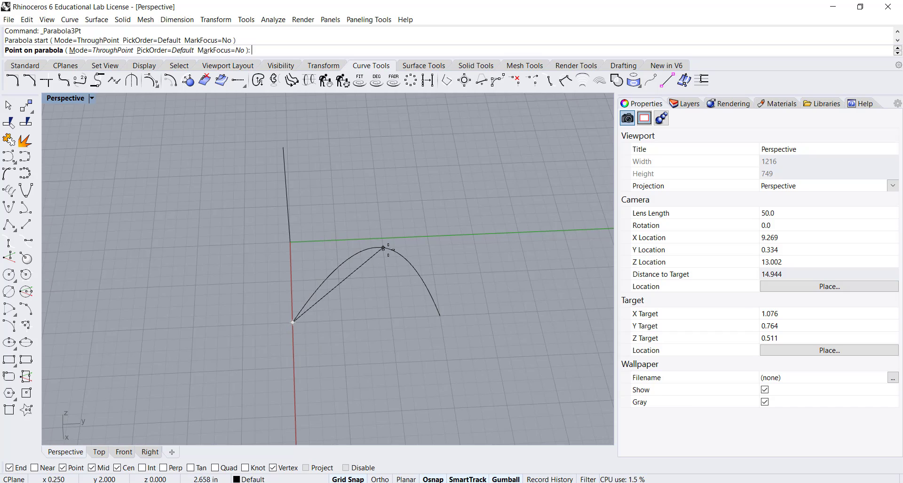
left_click(382, 238)
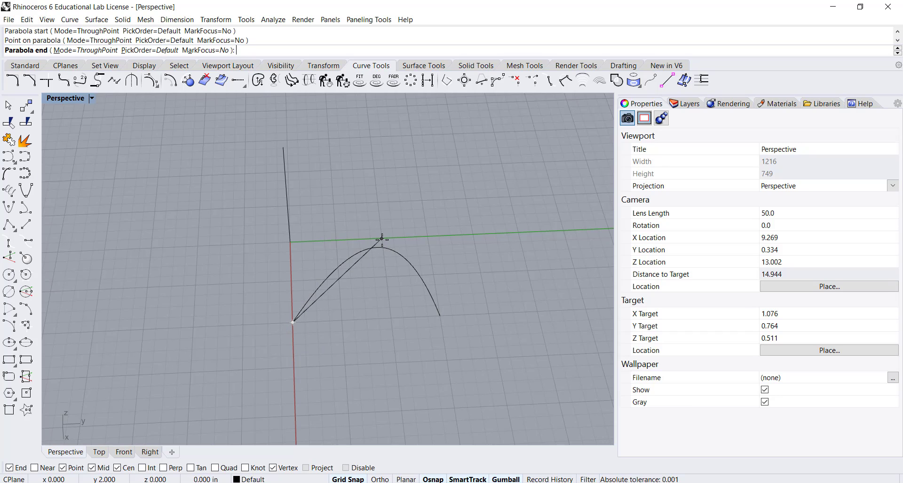
left_click(489, 313)
left_click(489, 314)
left_click(434, 292)
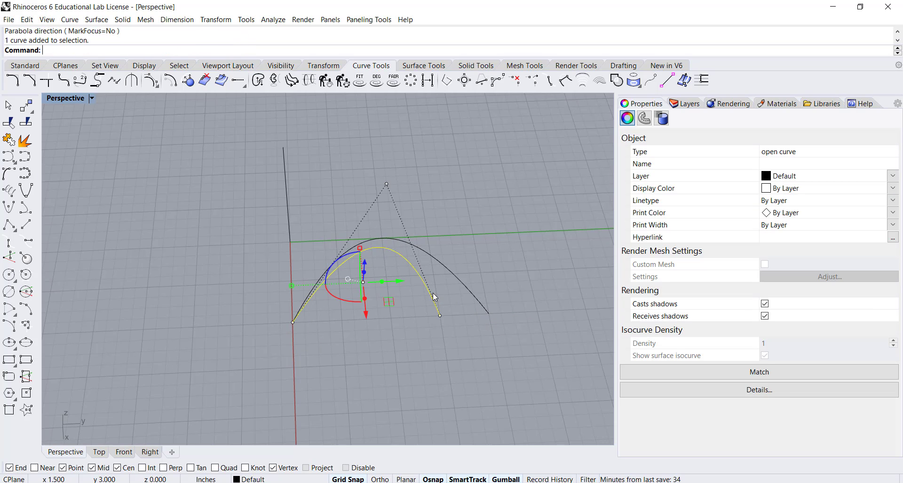
key("Delete")
Step: Rotate the parabola 90 degrees about the X direction so it stands upright
right_click_drag(395, 292, 344, 277)
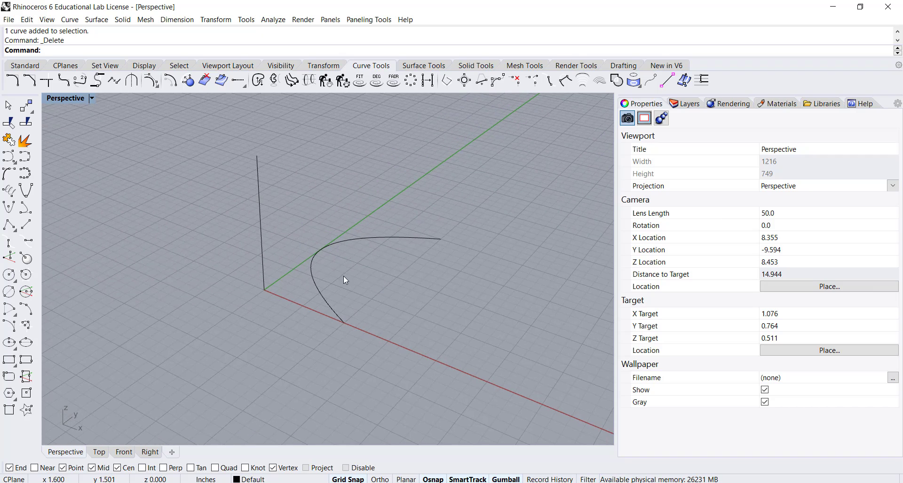
left_click(346, 242)
right_click_drag(376, 293, 329, 301)
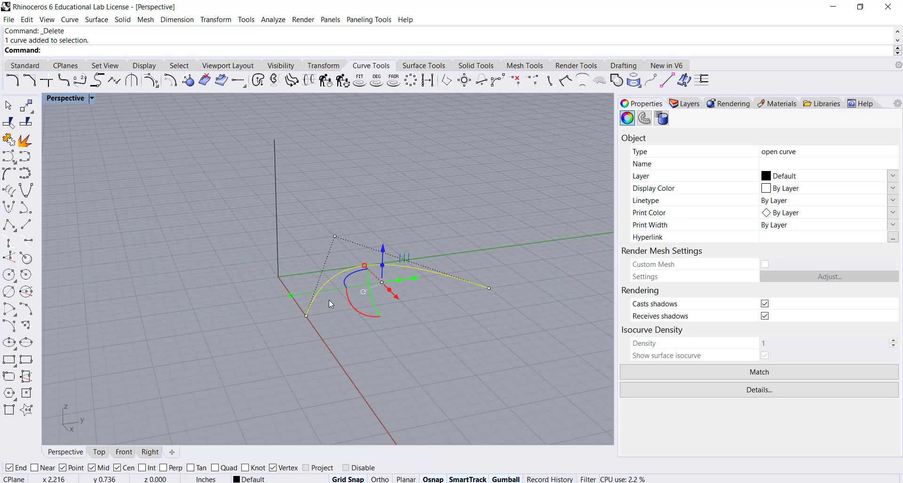
left_click(359, 314)
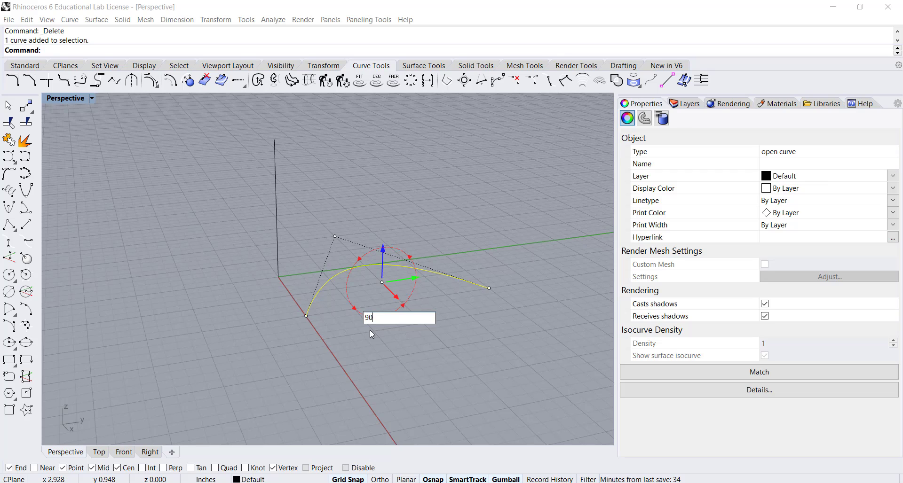
key("Return")
left_click(445, 318)
Step: Move the parabola from its lower endpoint to the base of the vertical line at the origin
right_click_drag(445, 318, 398, 303)
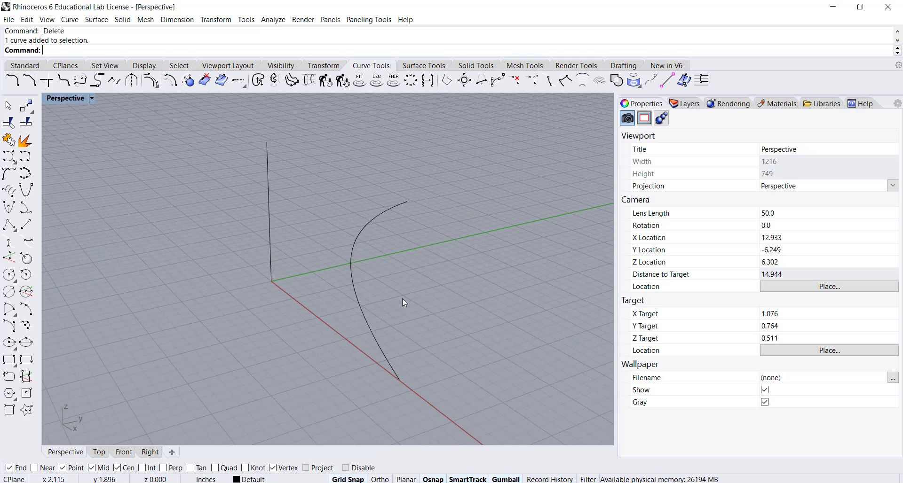
type("move")
key("Return")
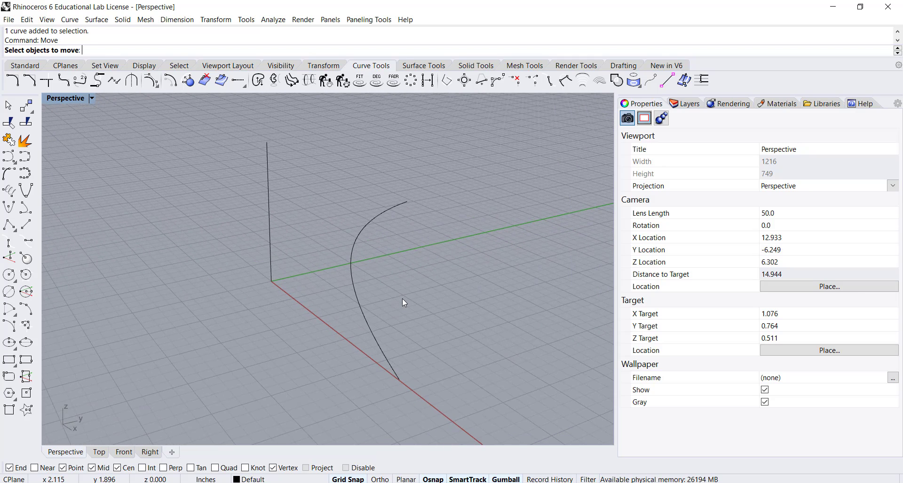
left_click(361, 309)
key("Return")
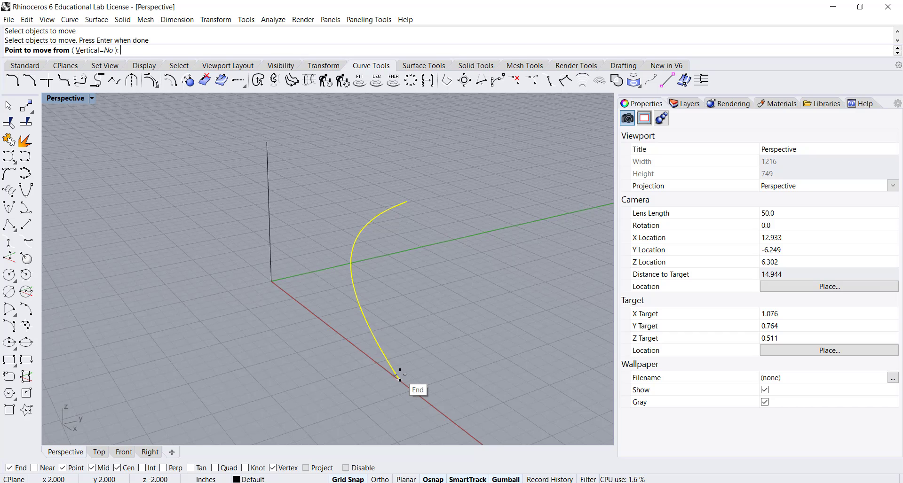
left_click(400, 375)
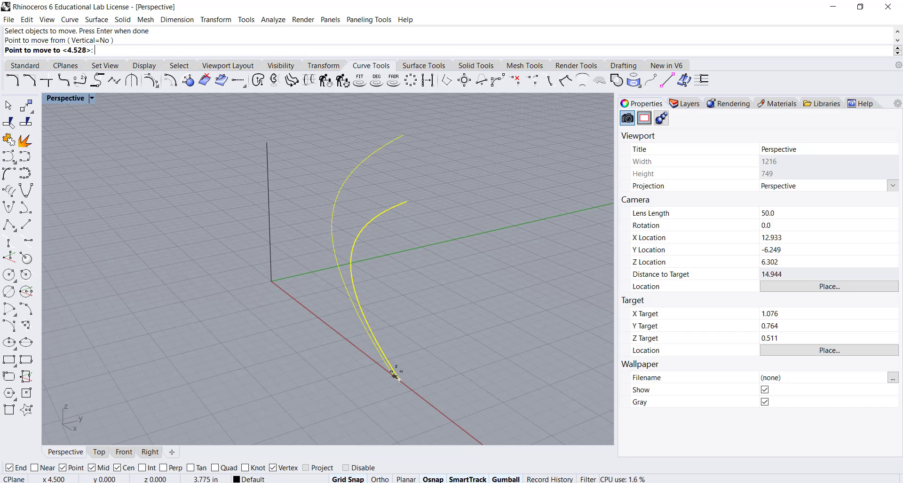
left_click(274, 280)
Step: Shift the parabola along the positive X direction, away from the vertical line, keeping its lower end on the X axis
right_click_drag(275, 312, 245, 313)
left_click(236, 315)
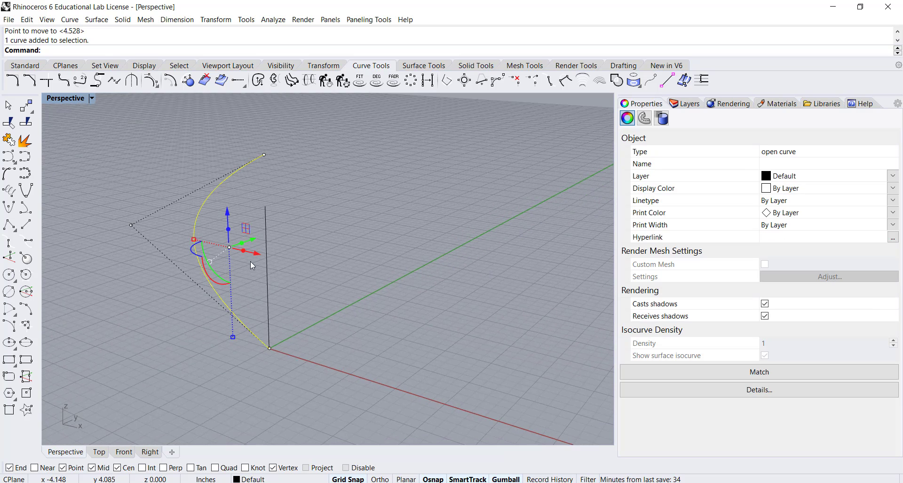
left_click_drag(257, 256, 371, 288)
key("Escape")
right_click_drag(375, 323, 425, 300)
left_click(289, 212)
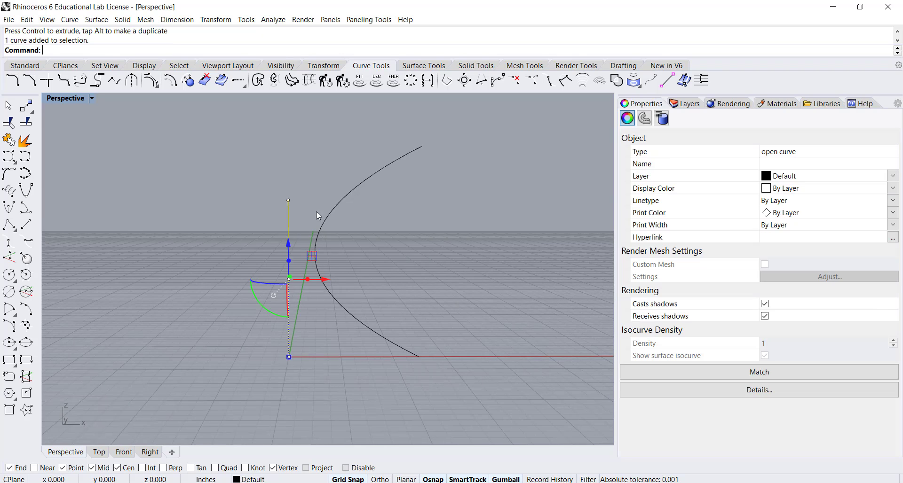
key("Escape")
left_click(350, 192)
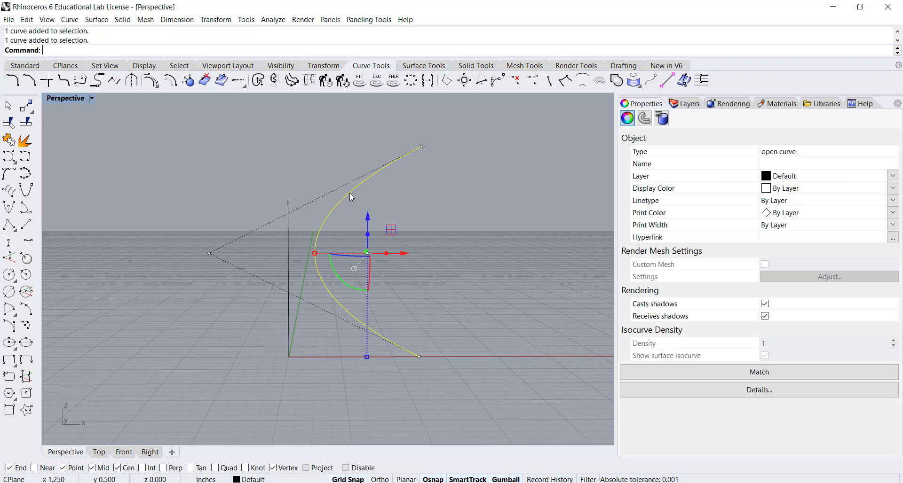
left_click(416, 194)
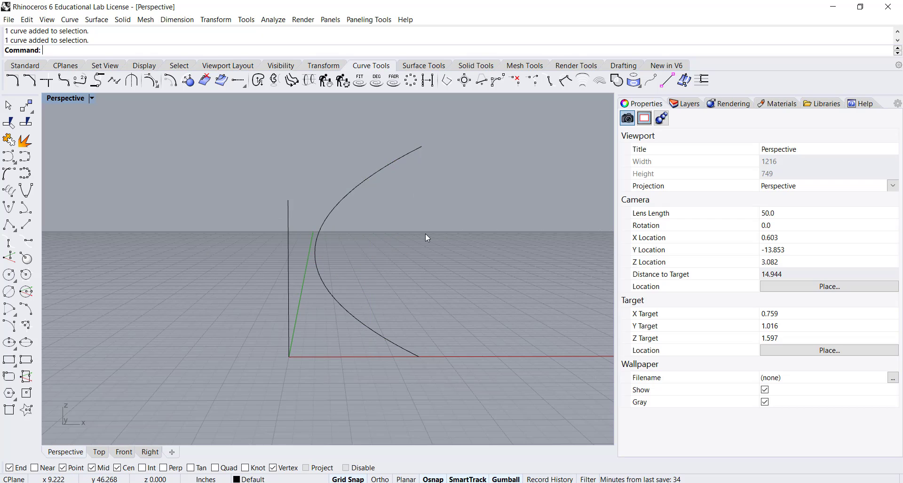
right_click_drag(426, 233, 403, 245)
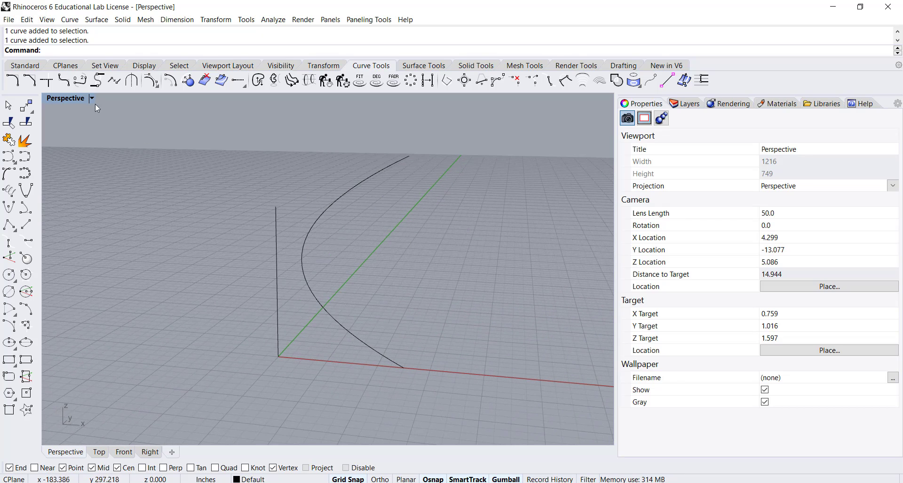
Step: Revolve the parabola 360 degrees from a start angle of 0, using the vertical line at the origin as the axis
left_click(26, 66)
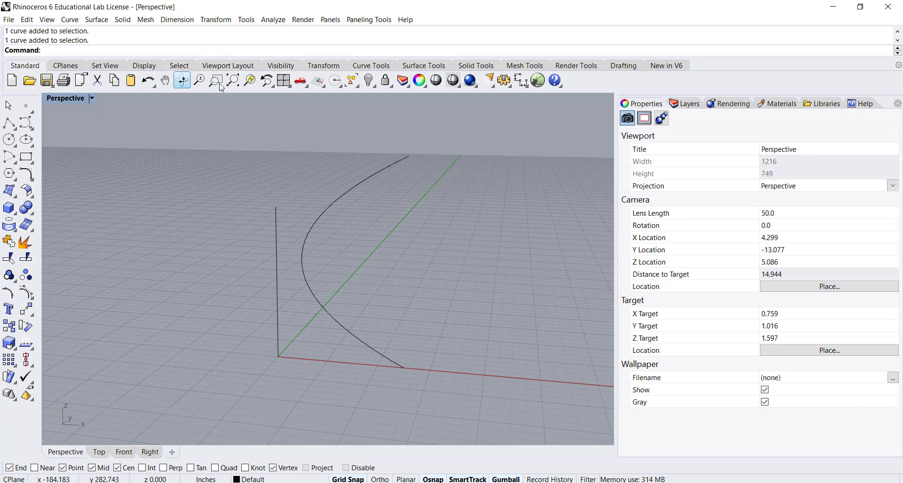
left_click(420, 67)
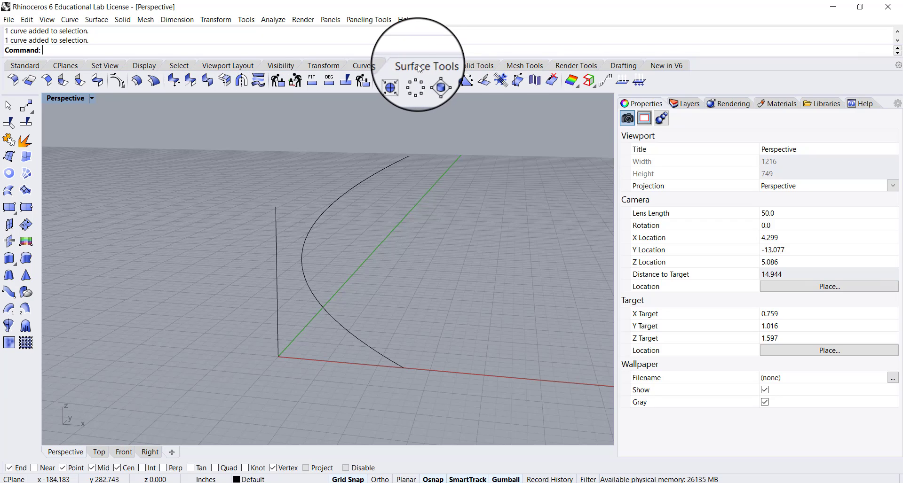
left_click(8, 326)
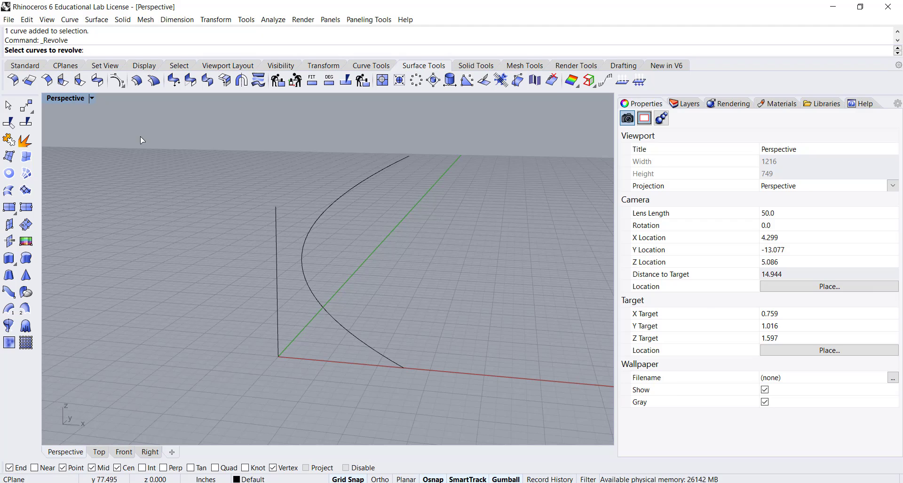
left_click(328, 212)
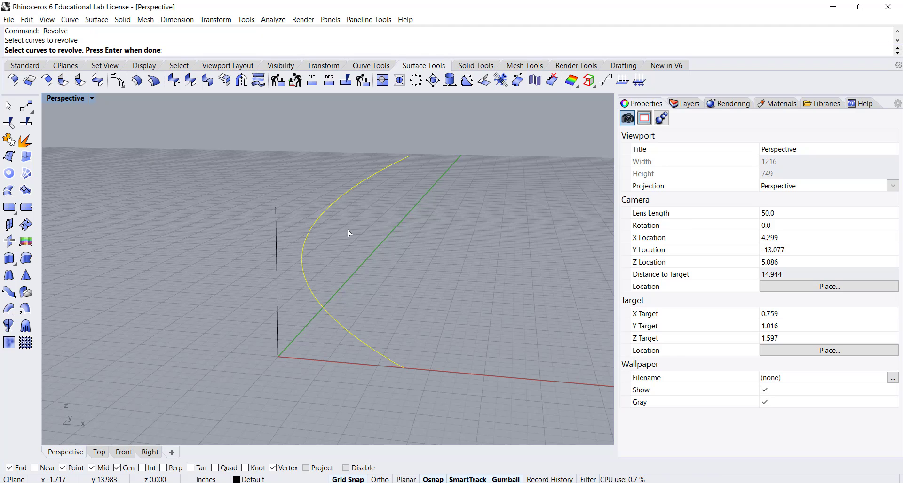
key("Return")
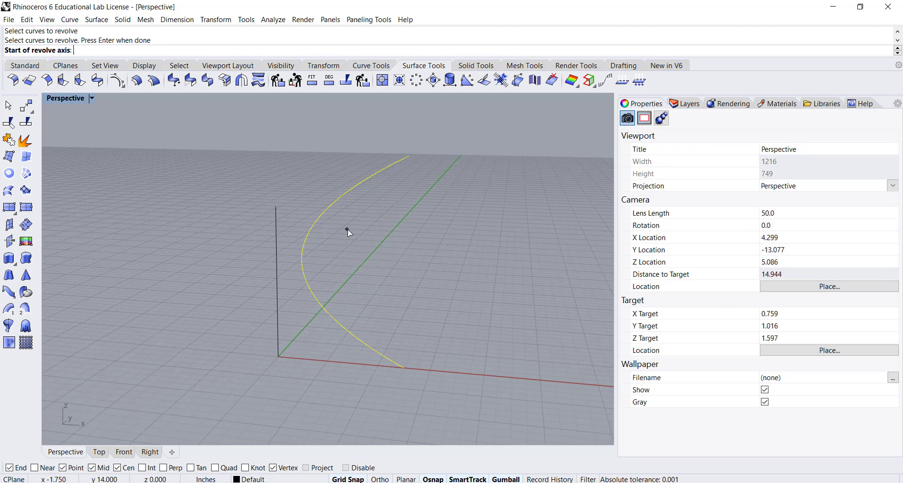
right_click_drag(236, 214, 216, 220)
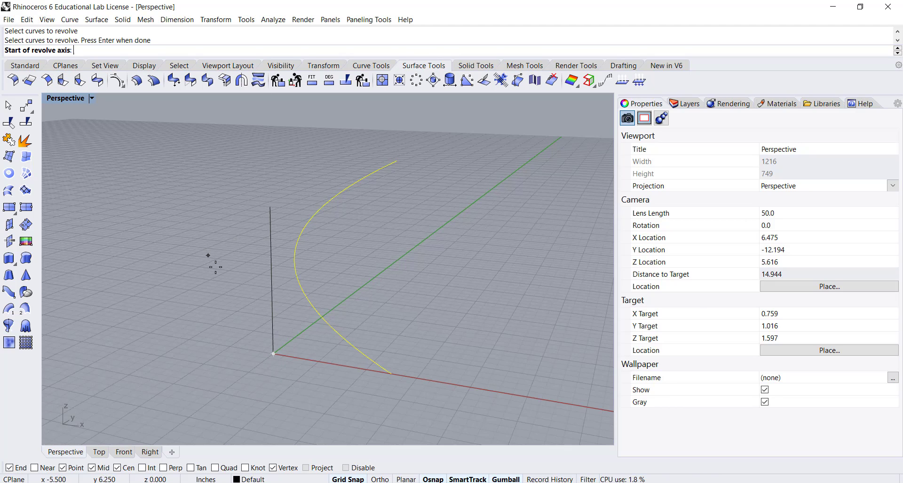
left_click(274, 353)
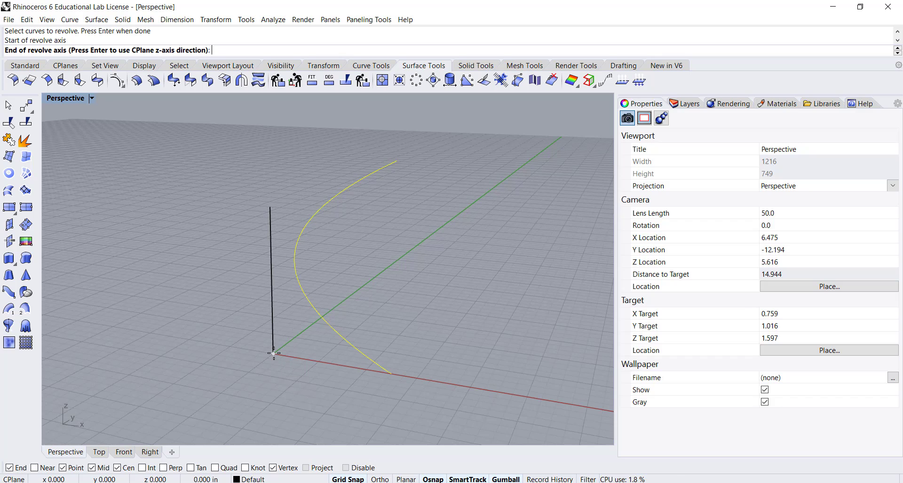
left_click(269, 206)
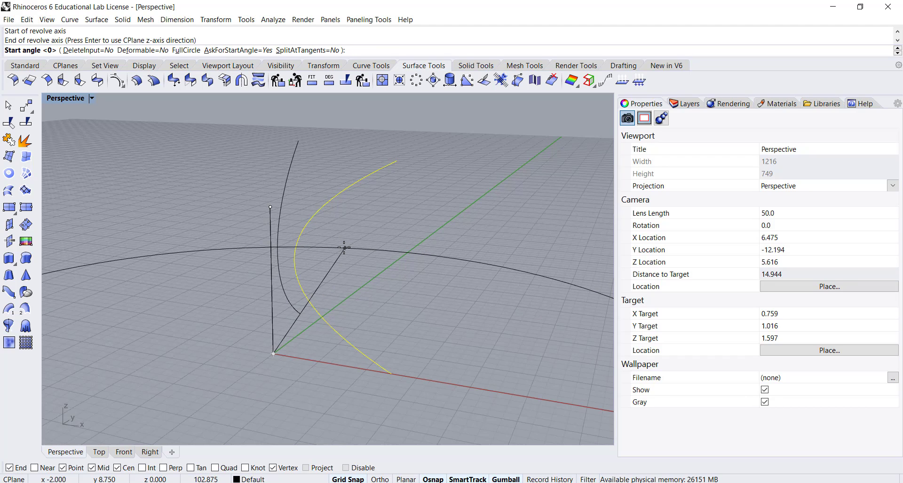
key("Return")
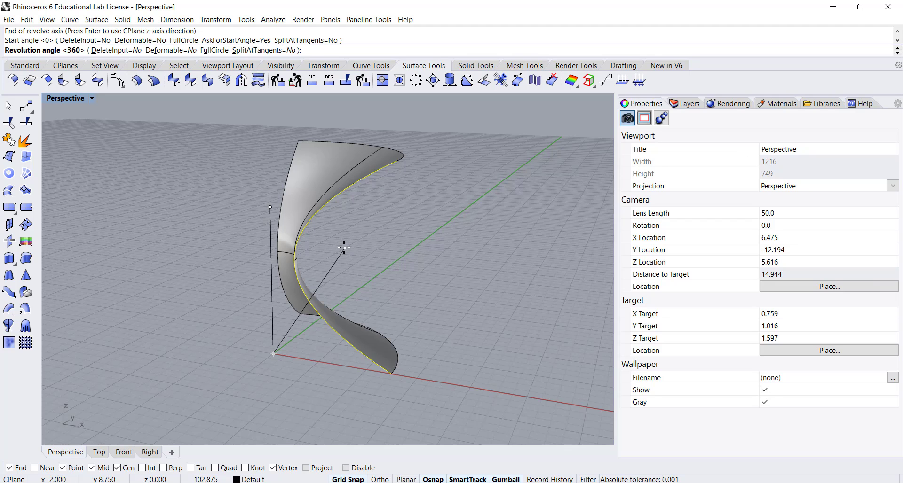
type("360")
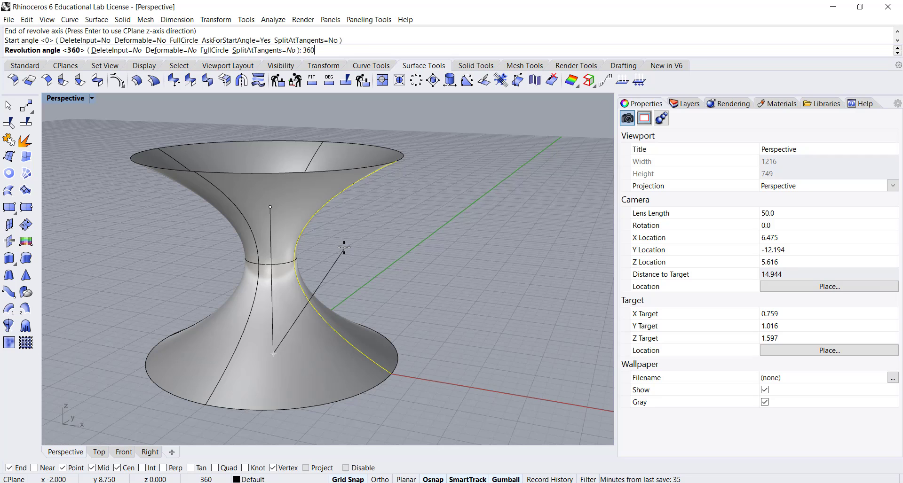
key("Return")
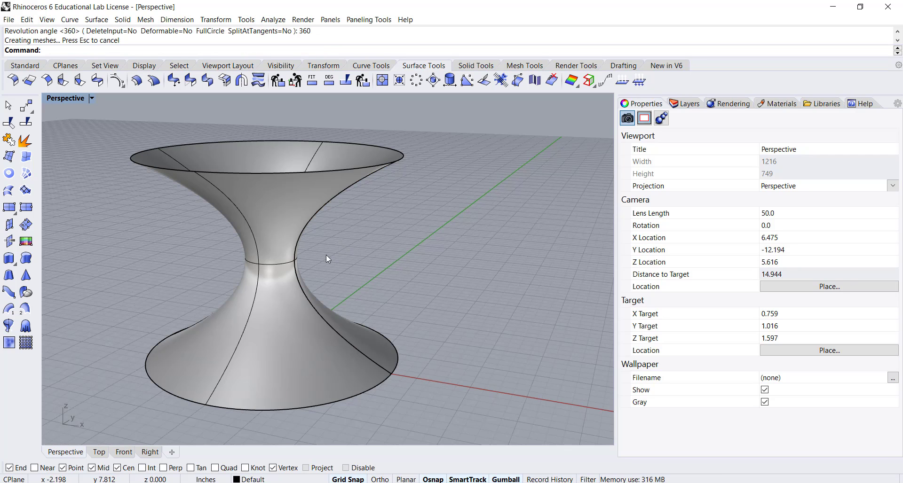
Step: Inspect the revolved parabola surface from several angles, and the three profile curves with axis lines farther along the X axis
right_click_drag(325, 254, 356, 267)
scroll(332, 275, "down", 2)
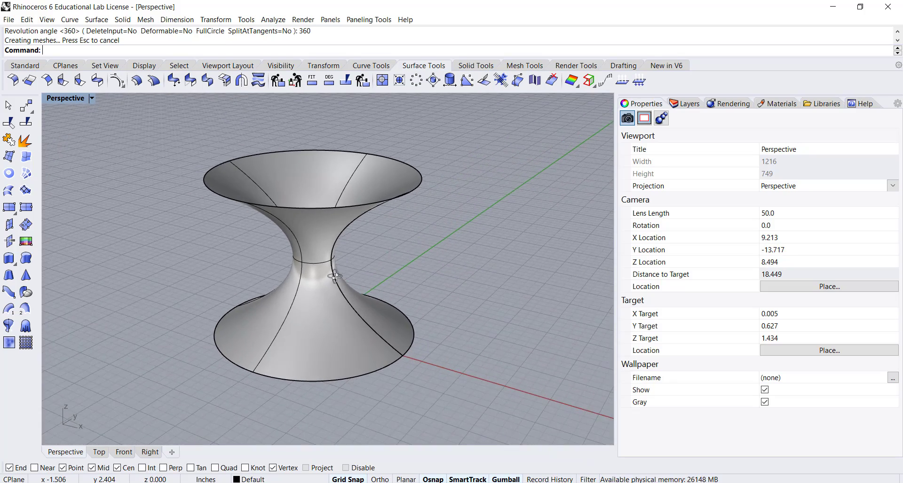
right_click_drag(399, 297, 314, 235)
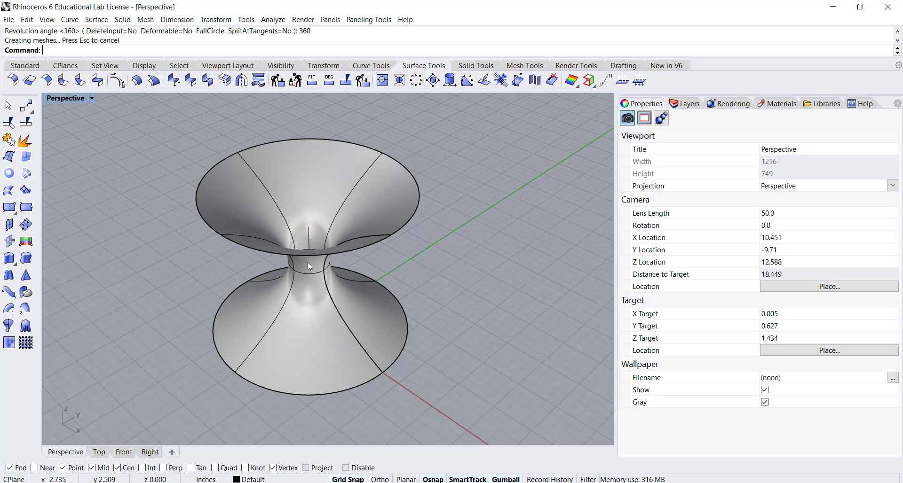
right_click_drag(329, 285, 343, 264)
scroll(339, 264, "down", 2)
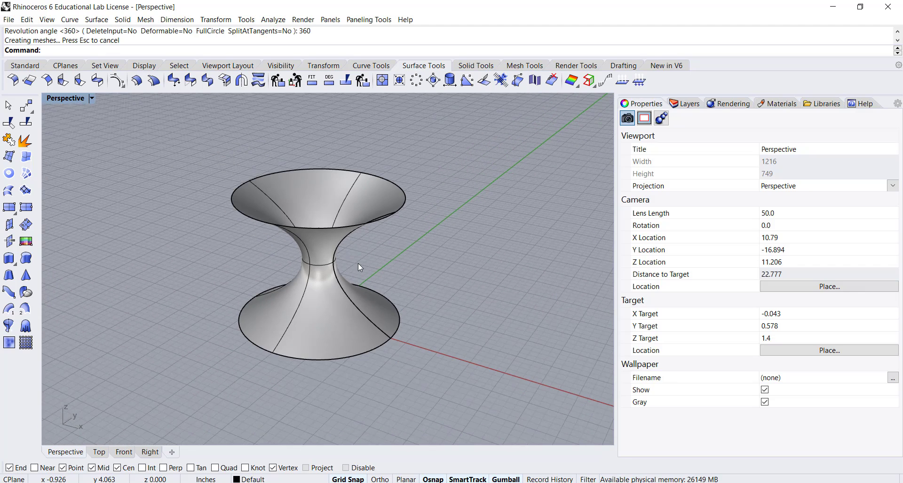
right_click_drag(381, 256, 227, 227, "shift")
scroll(315, 255, "down", 2)
right_click_drag(241, 256, 269, 246)
scroll(256, 254, "down", 2)
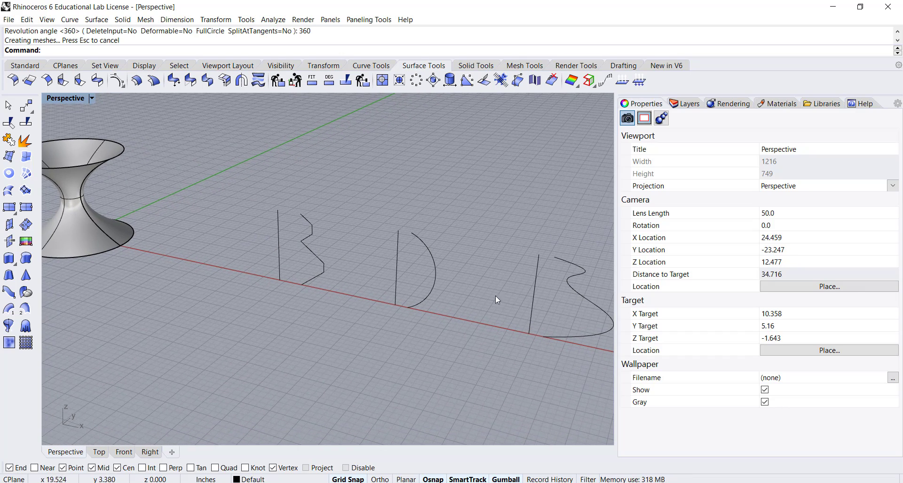
right_click_drag(351, 253, 337, 257, "shift")
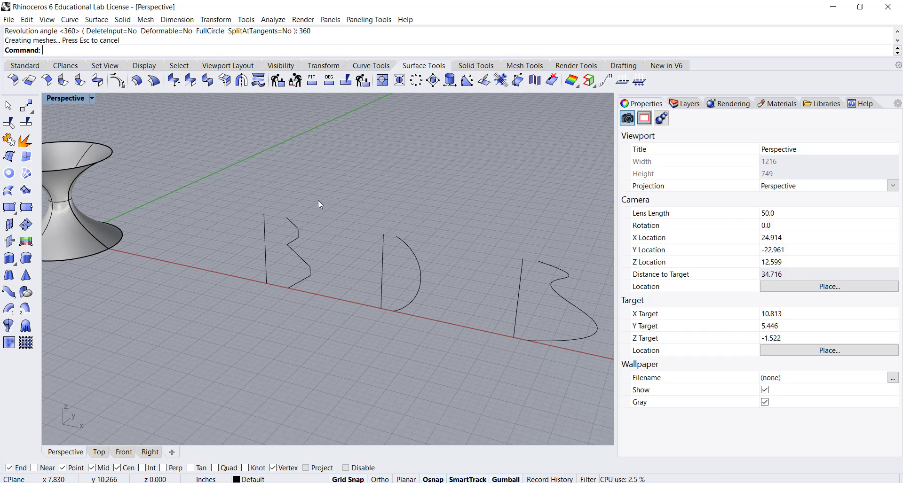
Step: Revolve the zigzag polyline a full 360 degrees from start angle 0 about the vertical line beside it
type("Revolve")
key("Return")
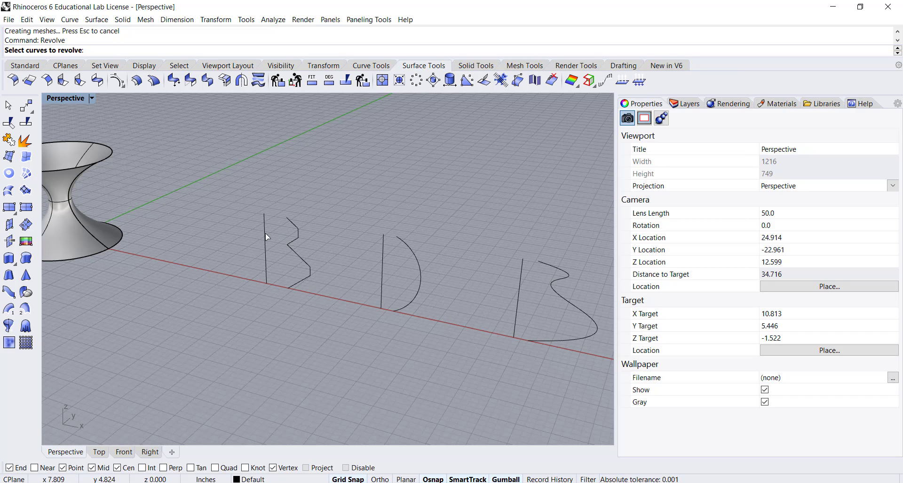
left_click(293, 242)
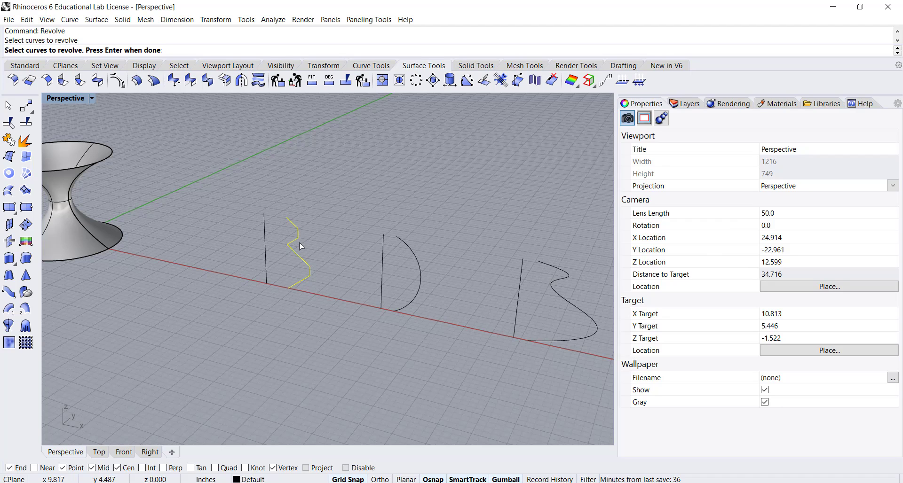
key("Return")
left_click(267, 284)
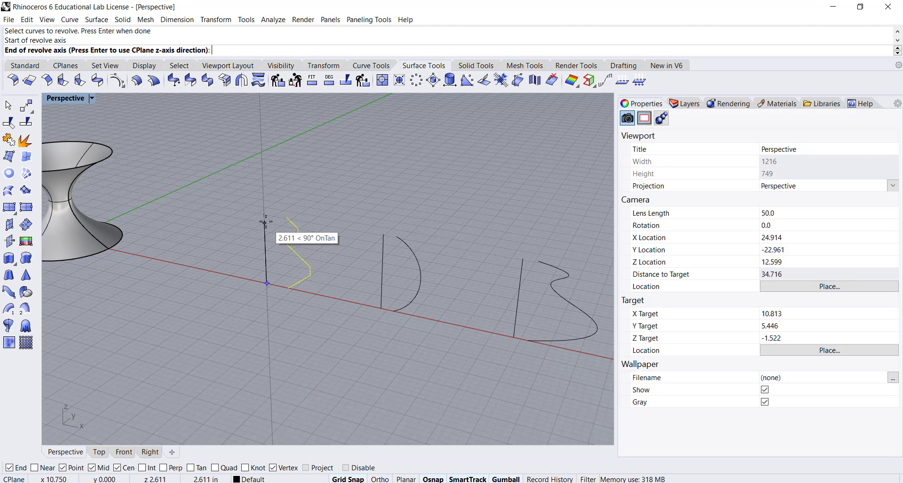
left_click(265, 222)
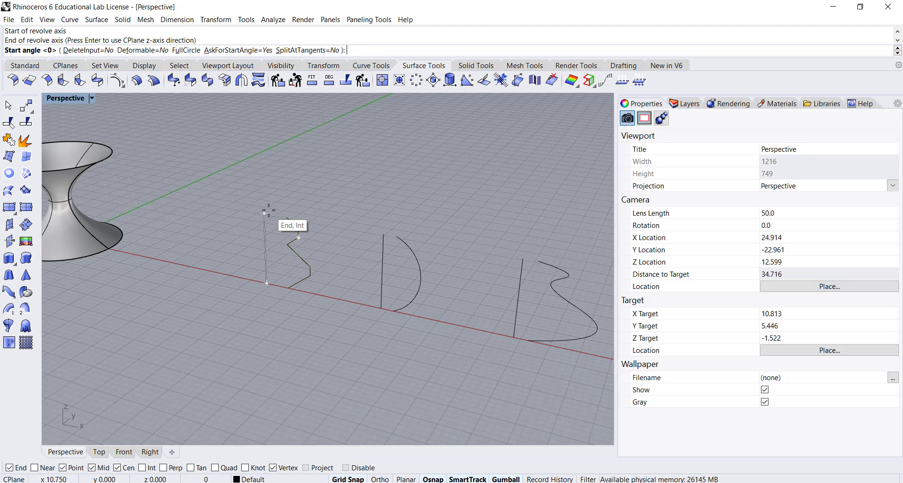
key("Return")
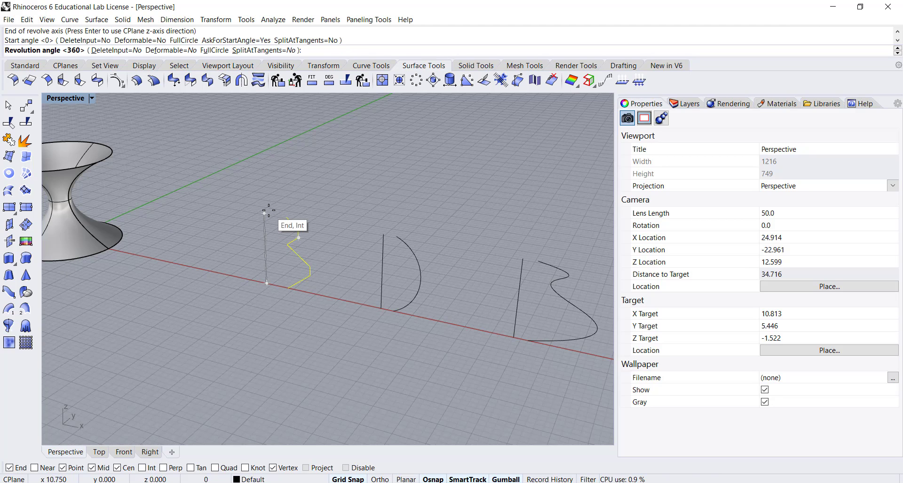
key("Return")
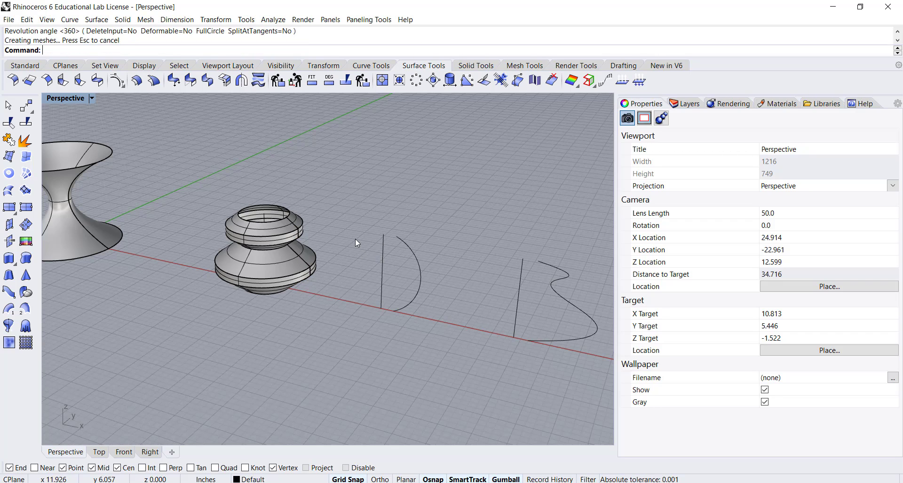
Step: Revolve the arc-shaped profile a full 360 degrees from start angle 0 about its own vertical axis line
key("Return")
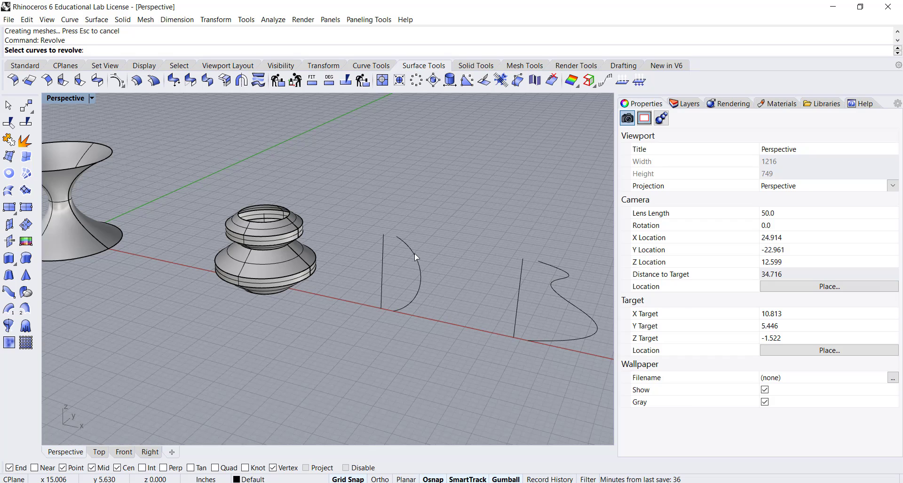
left_click(416, 257)
key("Return")
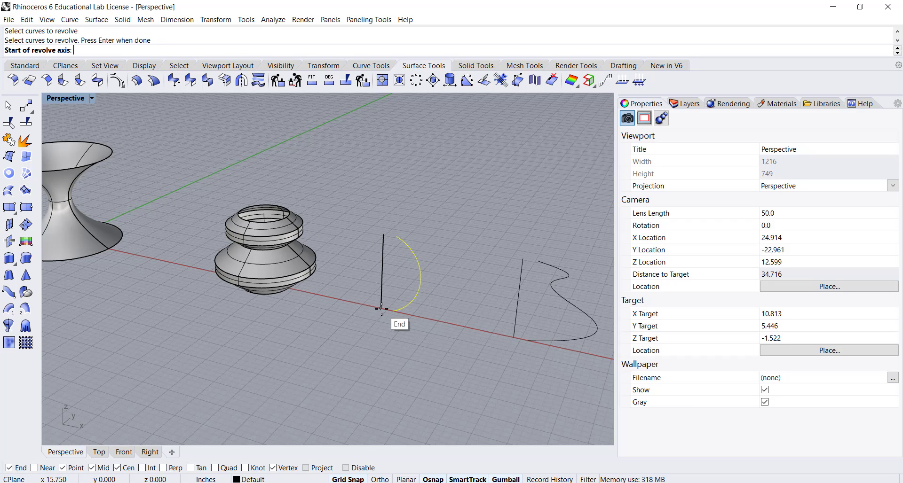
left_click(381, 308)
left_click(383, 235)
key("Return")
key("Return")
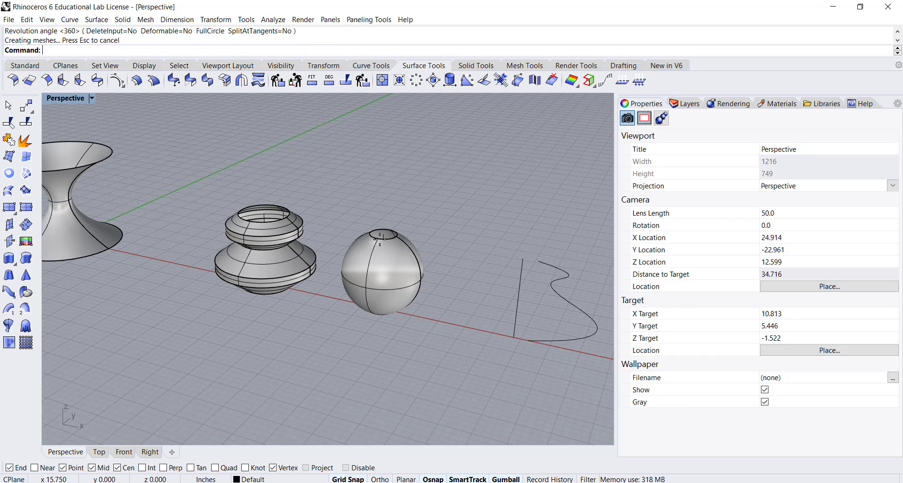
Step: Revolve the wavy freeform curve at the far end of the row 360 degrees from start angle 0 about its adjacent vertical line
right_click_drag(451, 260, 364, 253, "shift")
key("Return")
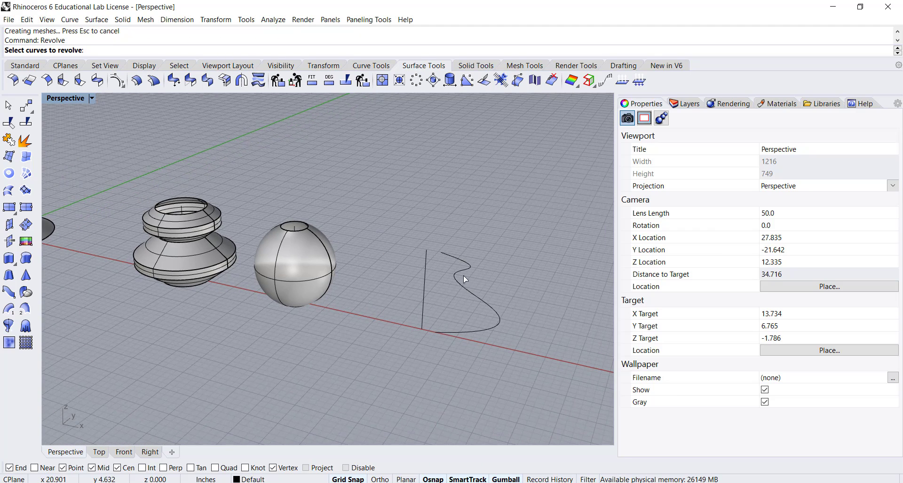
left_click(462, 283)
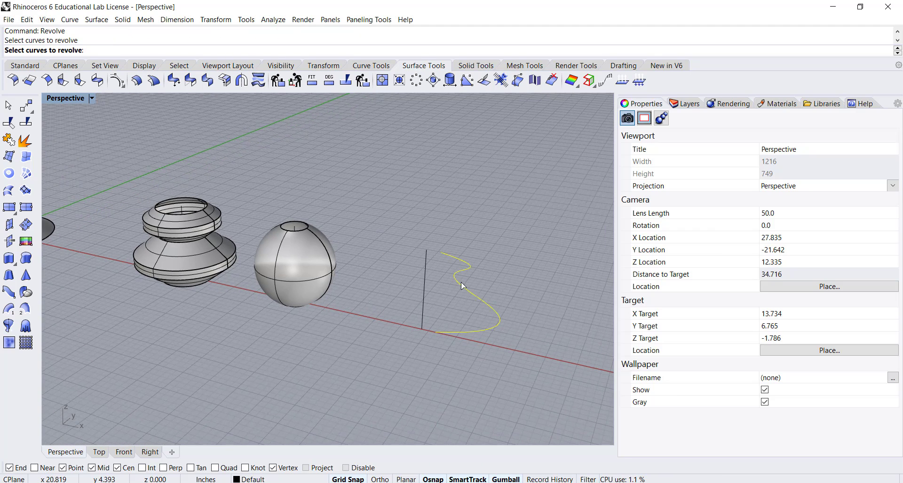
key("Return")
left_click(421, 328)
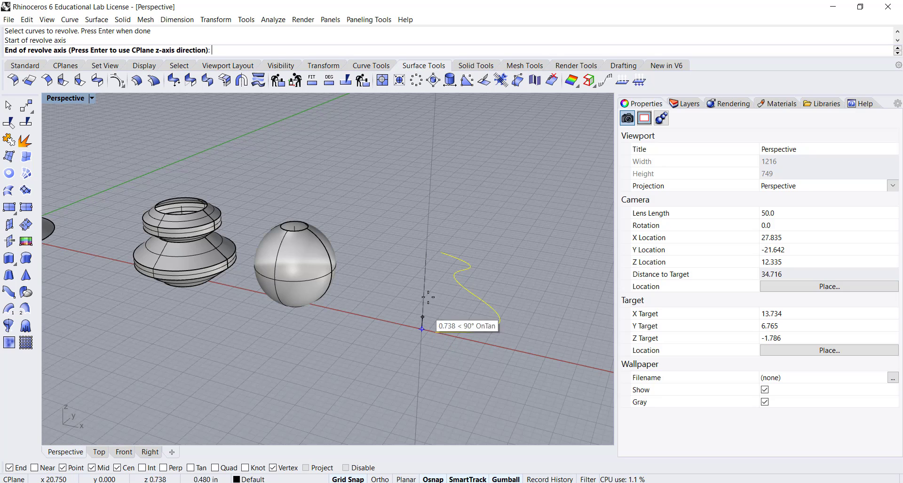
left_click(424, 252)
key("Return")
key("Return")
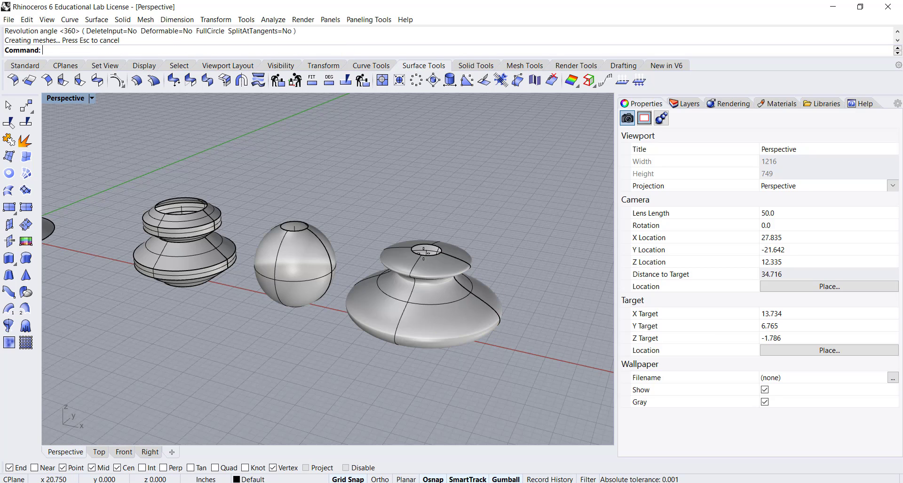
right_click_drag(368, 270, 431, 263, "shift")
scroll(402, 275, "down", 3)
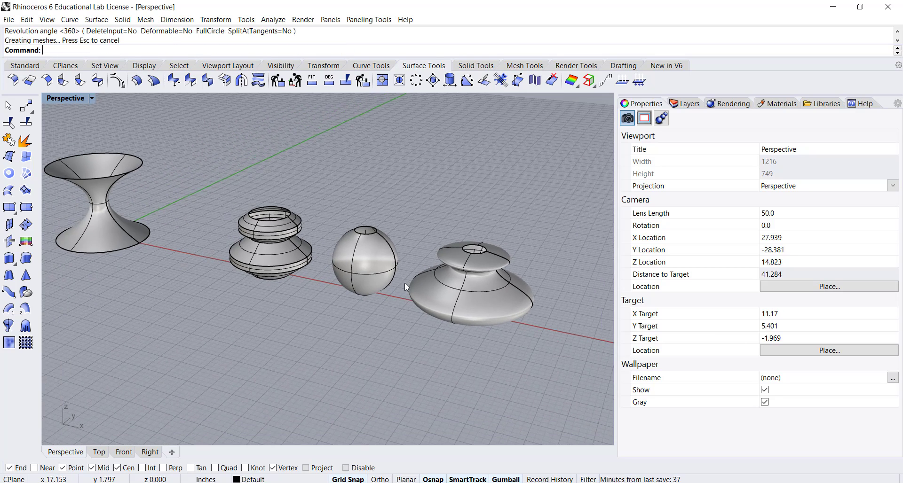